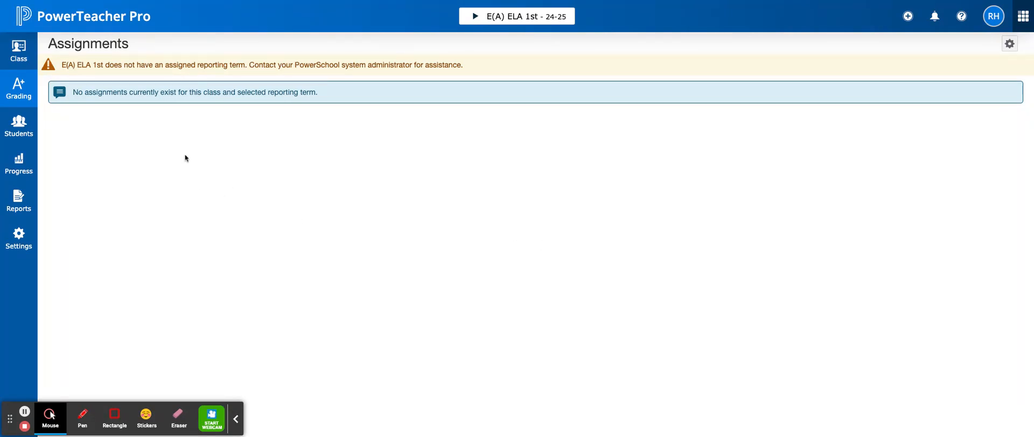
Open the grading categories list, set the Project category's status to Inactive and save it.
{"action": "left_click", "coordinate": [23, 96]}
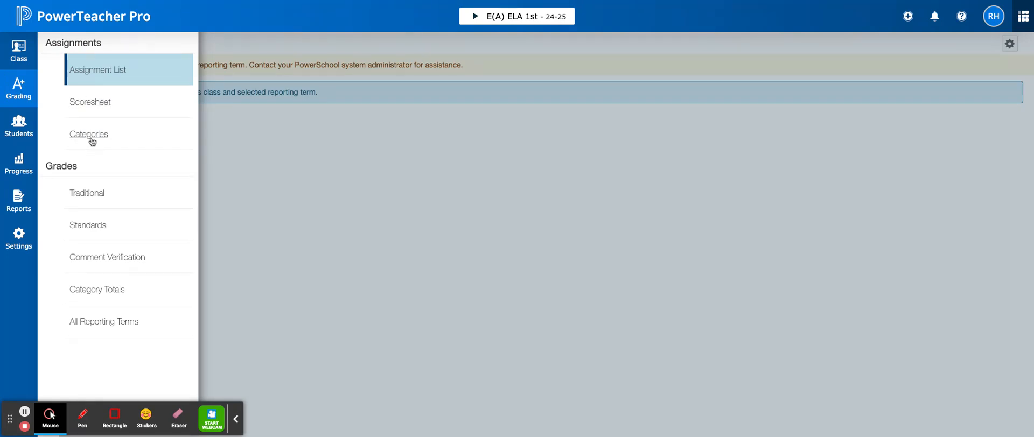
{"action": "left_click", "coordinate": [88, 136]}
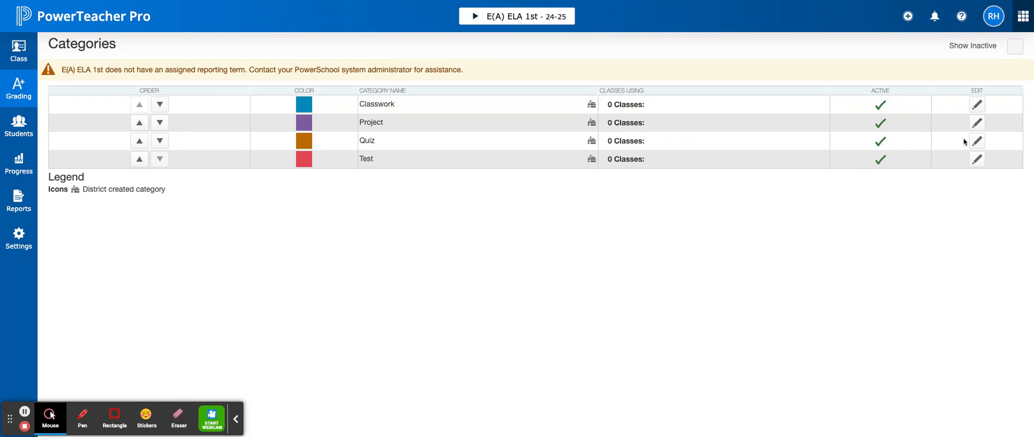
{"action": "left_click", "coordinate": [978, 125]}
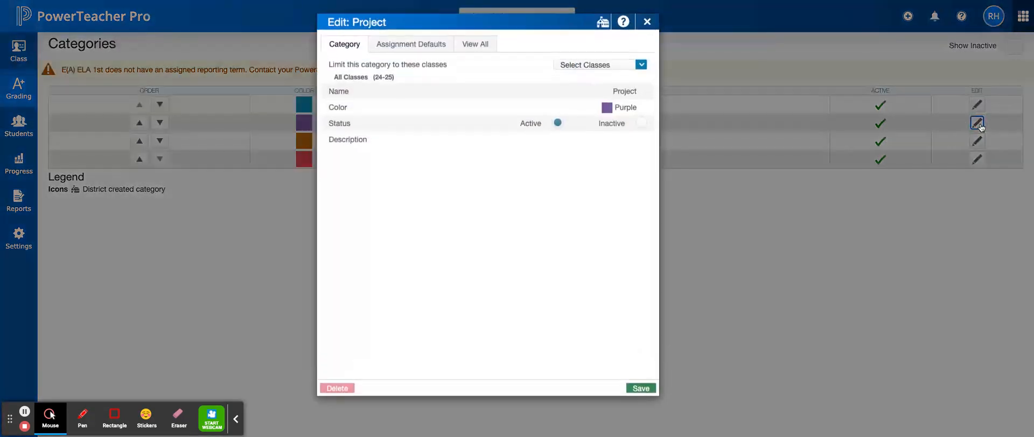
{"action": "left_click", "coordinate": [641, 126]}
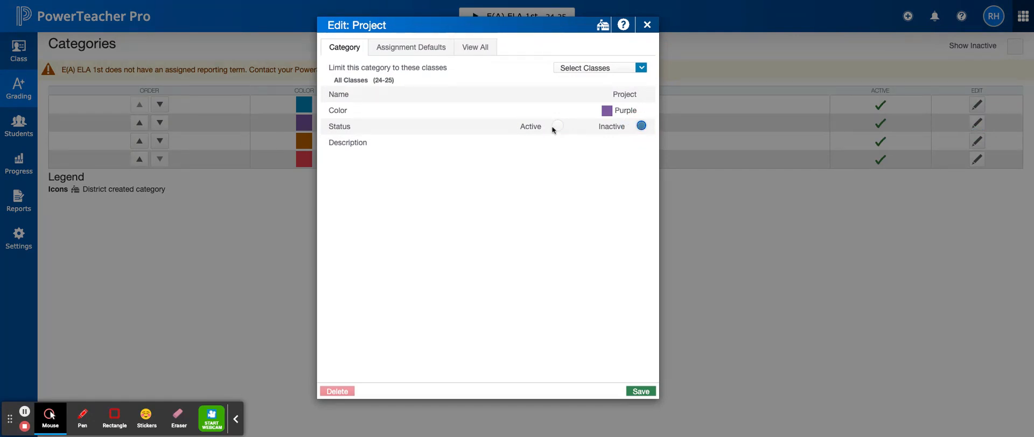
{"action": "left_click", "coordinate": [640, 391]}
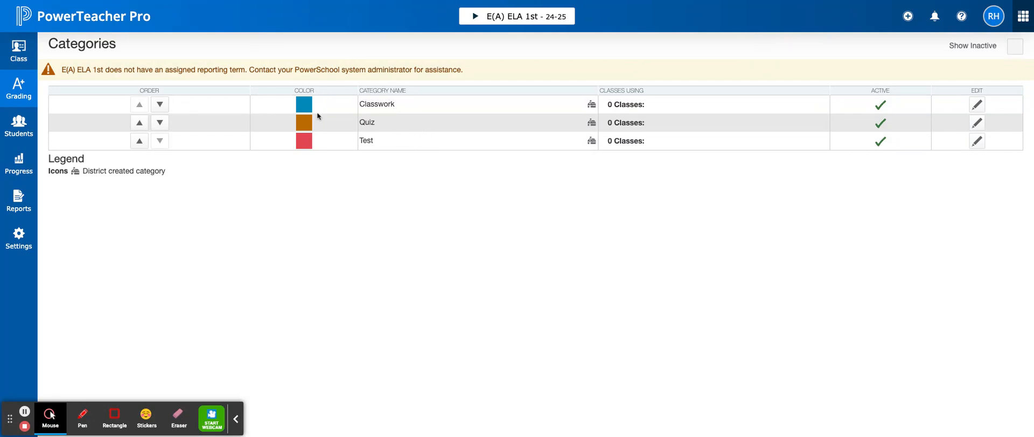
Show inactive categories in the list, set the Project category's status back to Active and save it.
{"action": "left_click", "coordinate": [1014, 50]}
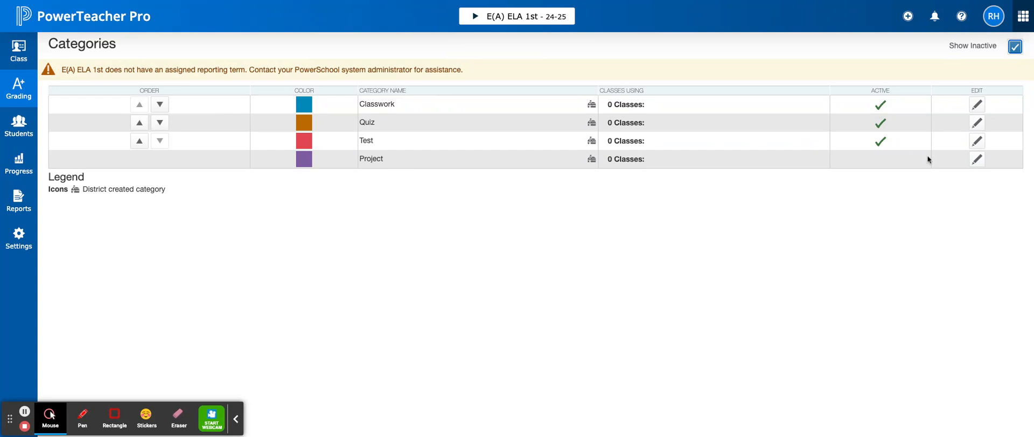
{"action": "left_click", "coordinate": [976, 160]}
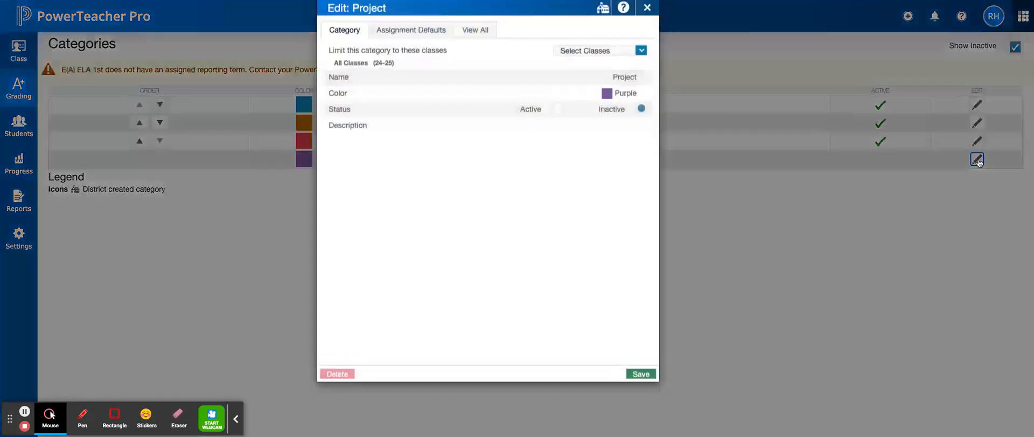
{"action": "left_click", "coordinate": [556, 126]}
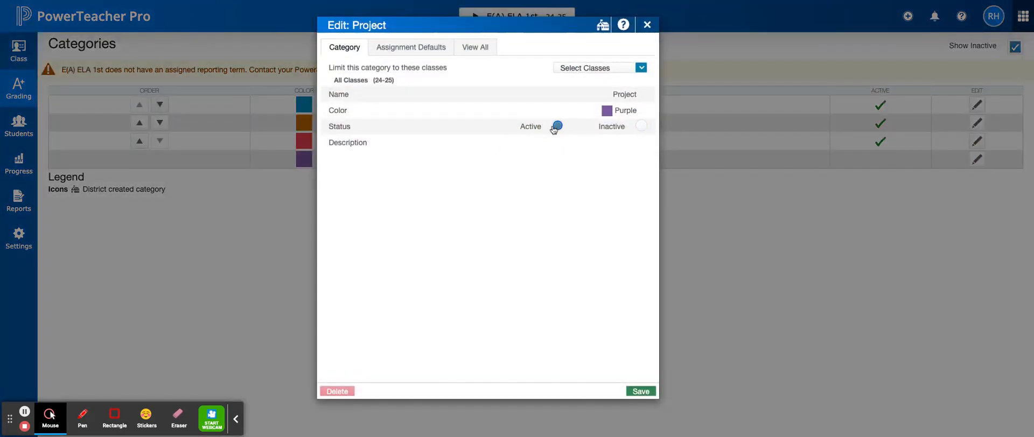
{"action": "left_click", "coordinate": [640, 392]}
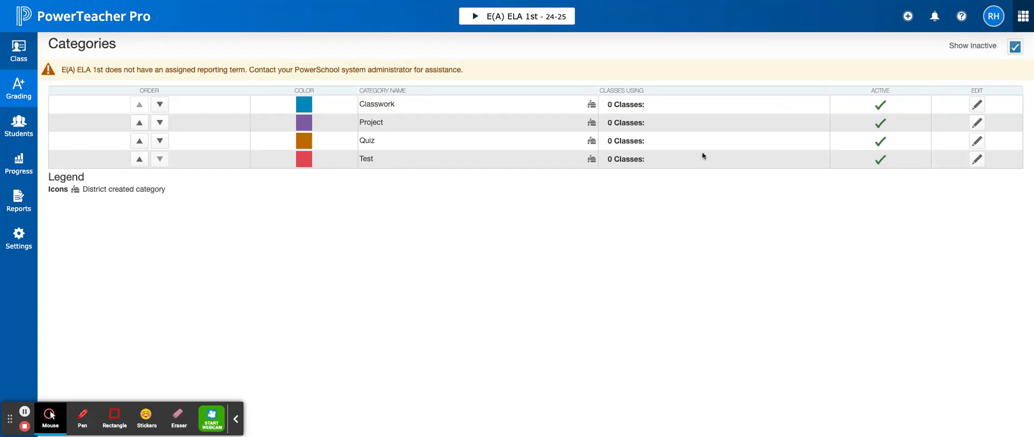
Start a new grading category for all classes and name it Homework.
{"action": "left_click", "coordinate": [908, 17]}
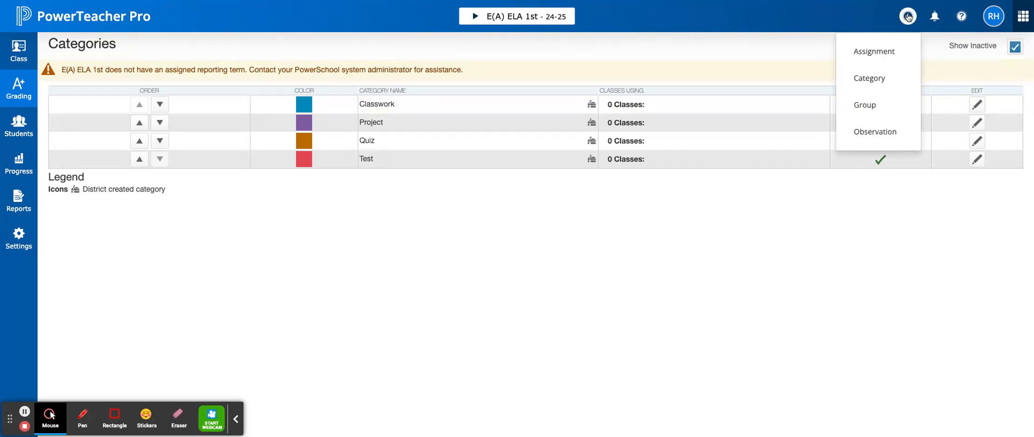
{"action": "left_click", "coordinate": [869, 83]}
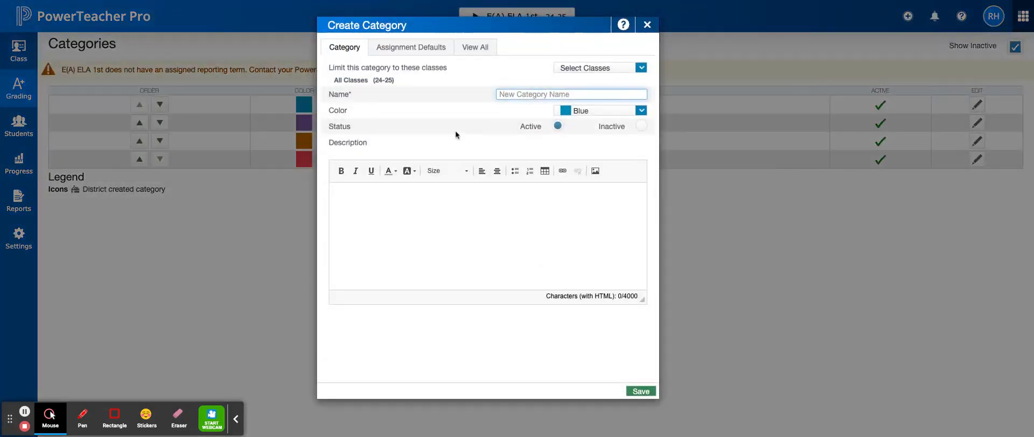
{"action": "left_click", "coordinate": [643, 76]}
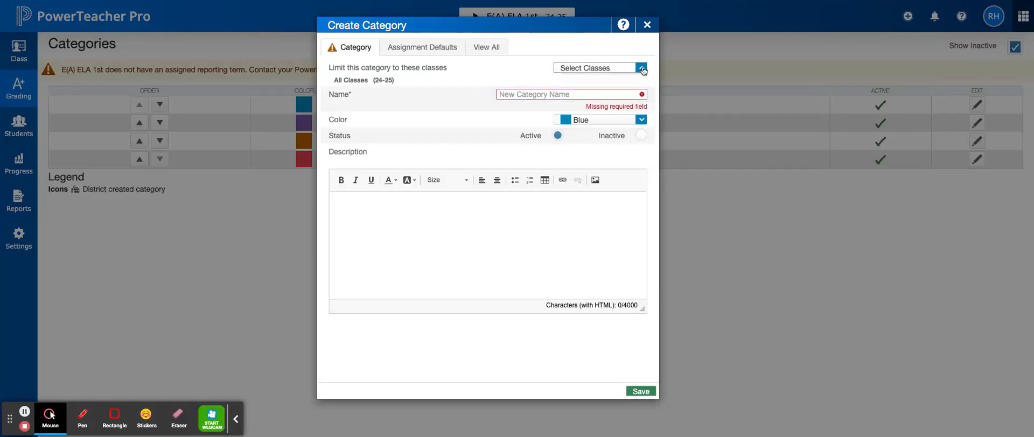
{"action": "left_click", "coordinate": [641, 68]}
{"action": "left_click", "coordinate": [528, 94]}
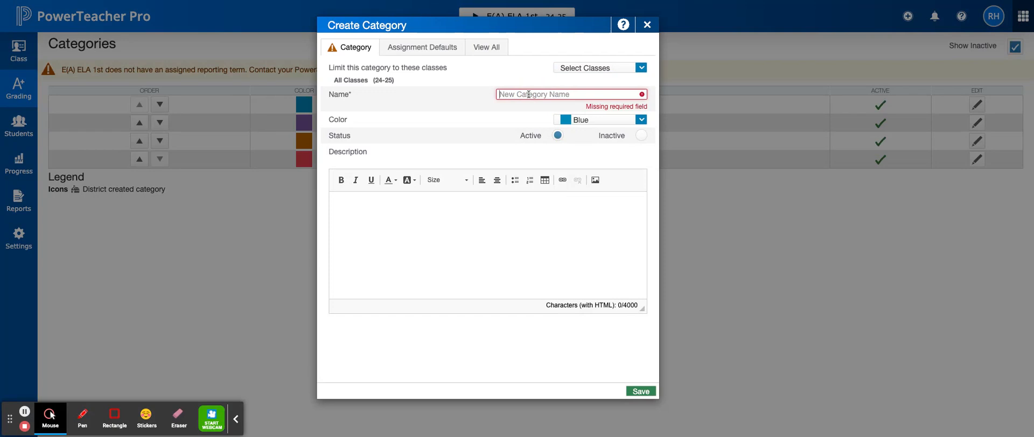
{"action": "type", "text": "Home"}
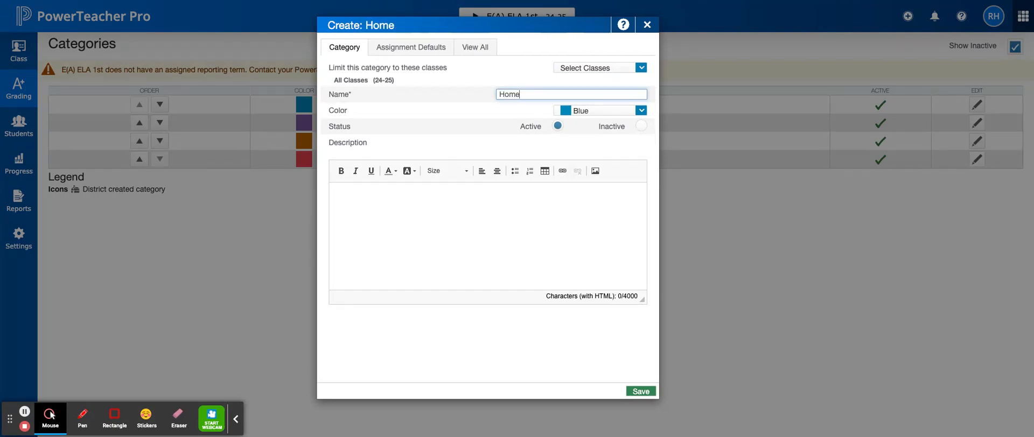
{"action": "type", "text": "work"}
Set the Homework category's color to Green, leave its description empty and save the category.
{"action": "left_click", "coordinate": [642, 111]}
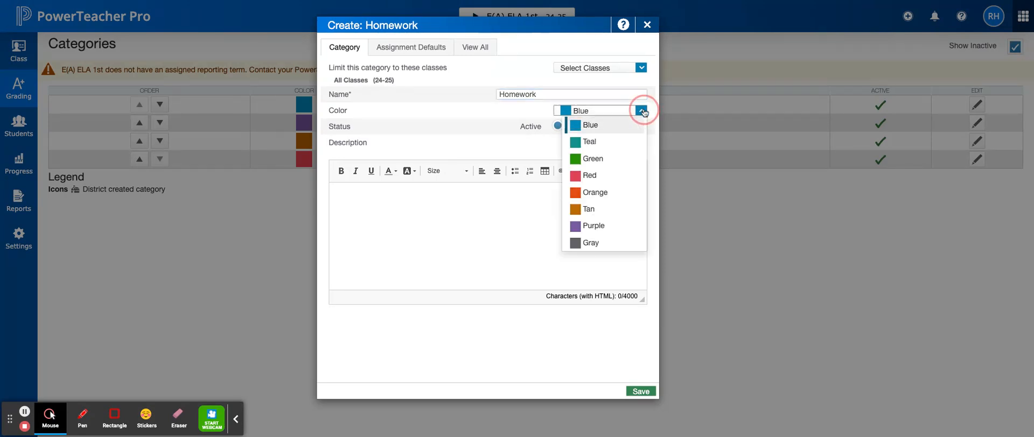
{"action": "left_click", "coordinate": [575, 160]}
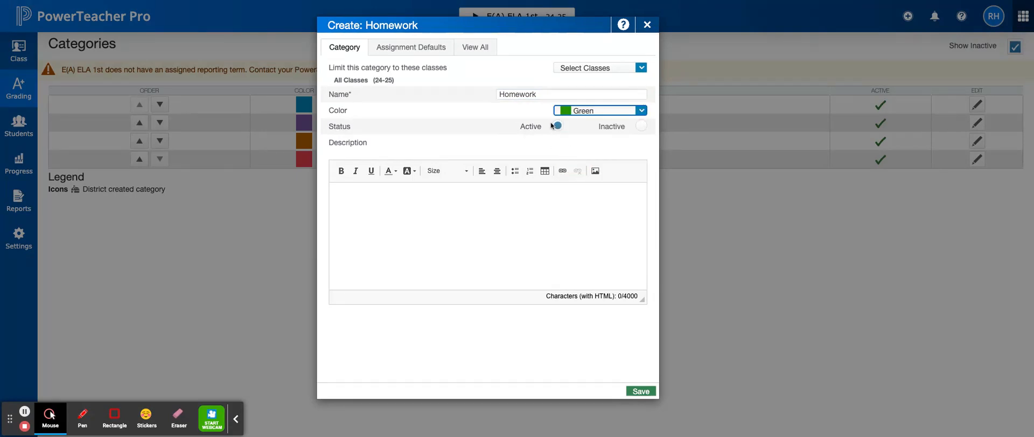
{"action": "left_click", "coordinate": [643, 69]}
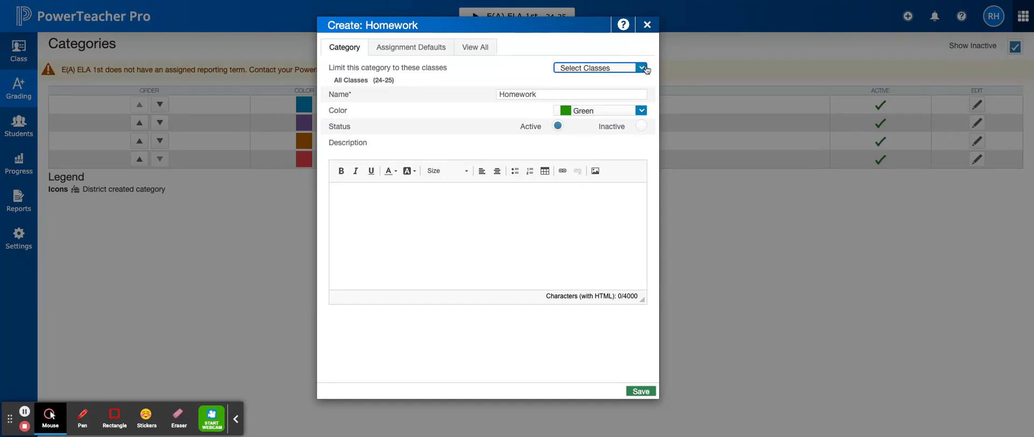
{"action": "left_click", "coordinate": [617, 69]}
{"action": "left_click", "coordinate": [359, 197]}
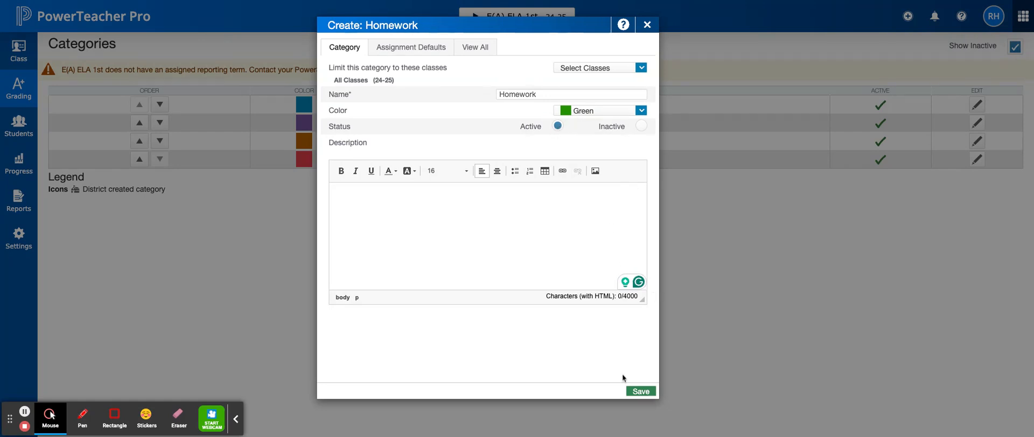
{"action": "left_click", "coordinate": [640, 392]}
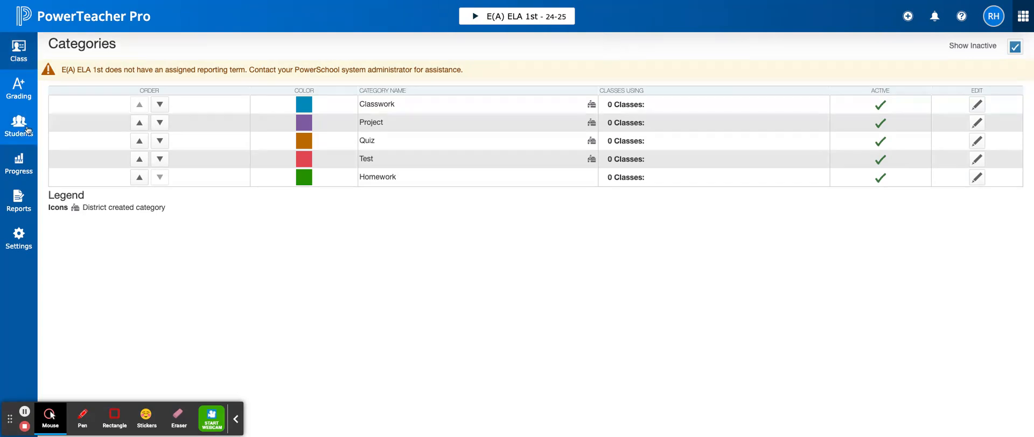
Open the display settings and choose Period / Day for the display and sorting of class names.
{"action": "left_click", "coordinate": [22, 238]}
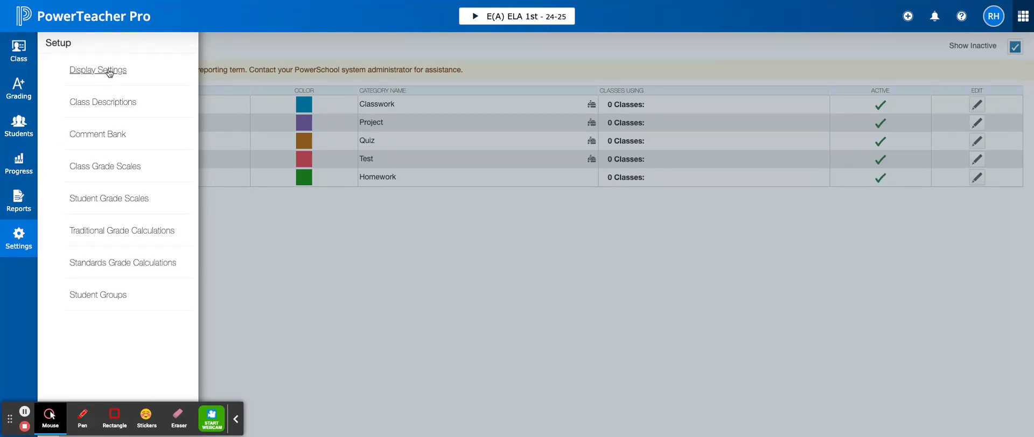
{"action": "left_click", "coordinate": [109, 72]}
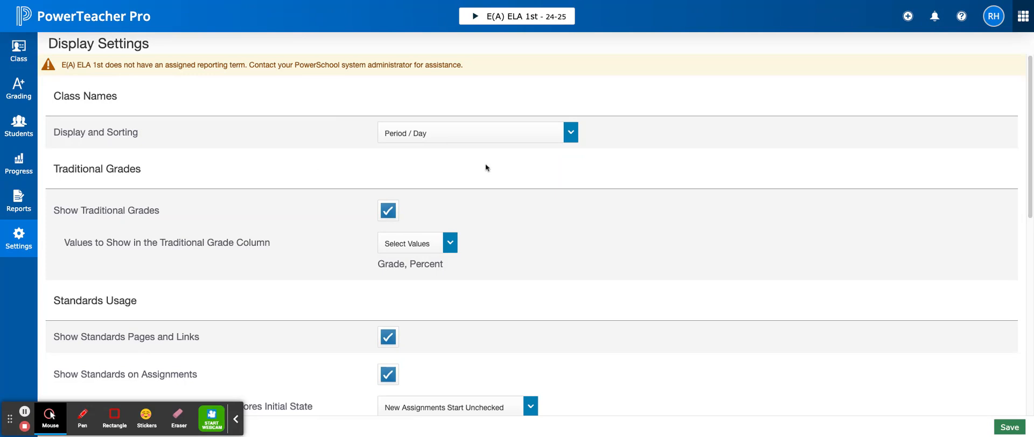
{"action": "scroll", "coordinate": [631, 155], "scroll_direction": "down", "scroll_amount": 1}
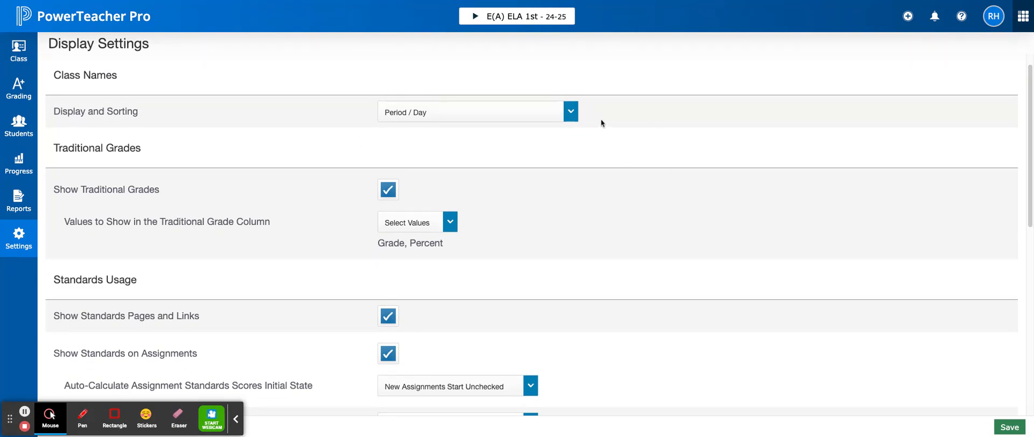
{"action": "left_click", "coordinate": [572, 112]}
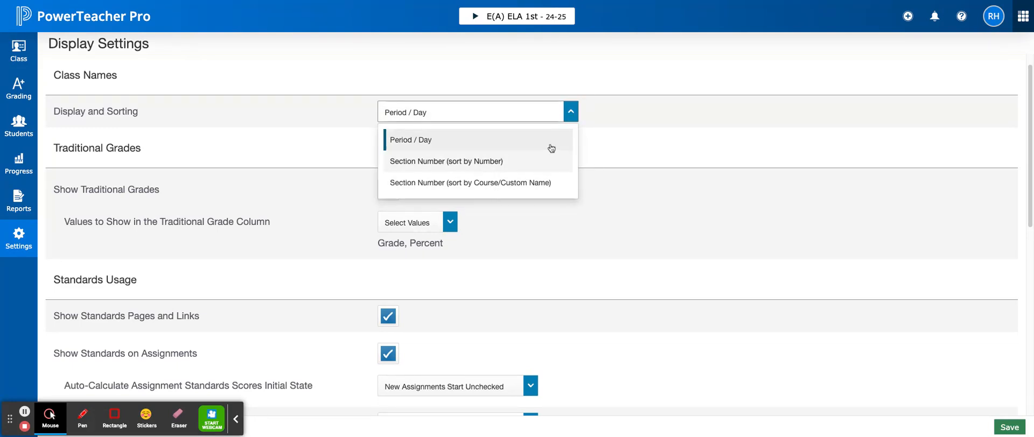
{"action": "left_click", "coordinate": [487, 141]}
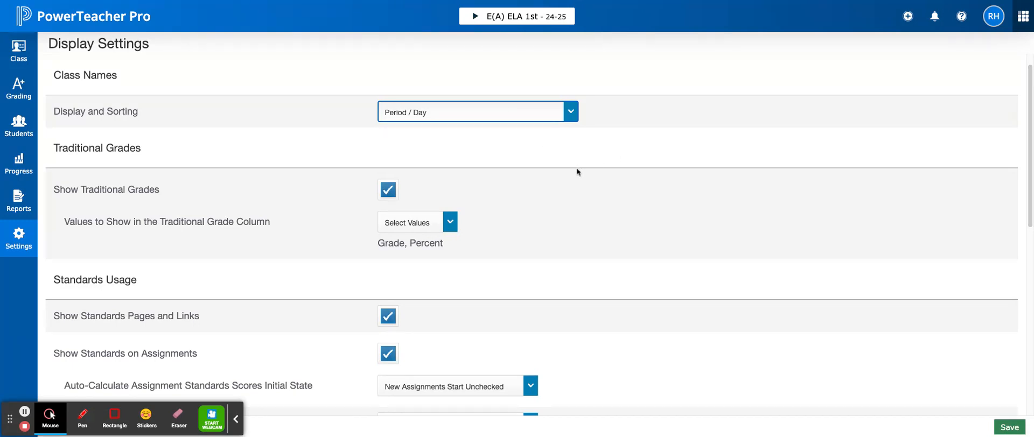
Set the auto-calculated assignment standards scores initial state to New Assignments Start Checked and the navigation links sort order to Standards, Traditional.
{"action": "scroll", "coordinate": [576, 171], "scroll_direction": "down", "scroll_amount": 1}
{"action": "scroll", "coordinate": [570, 189], "scroll_direction": "down", "scroll_amount": 1}
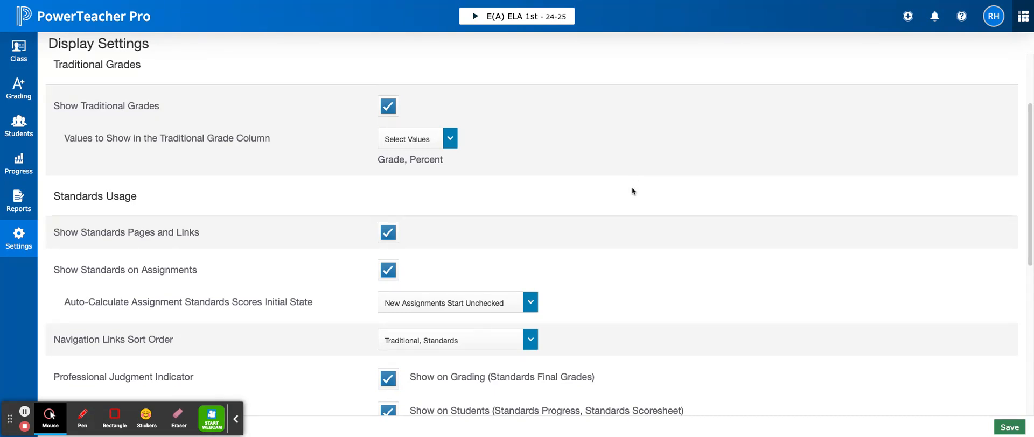
{"action": "scroll", "coordinate": [632, 187], "scroll_direction": "down", "scroll_amount": 2}
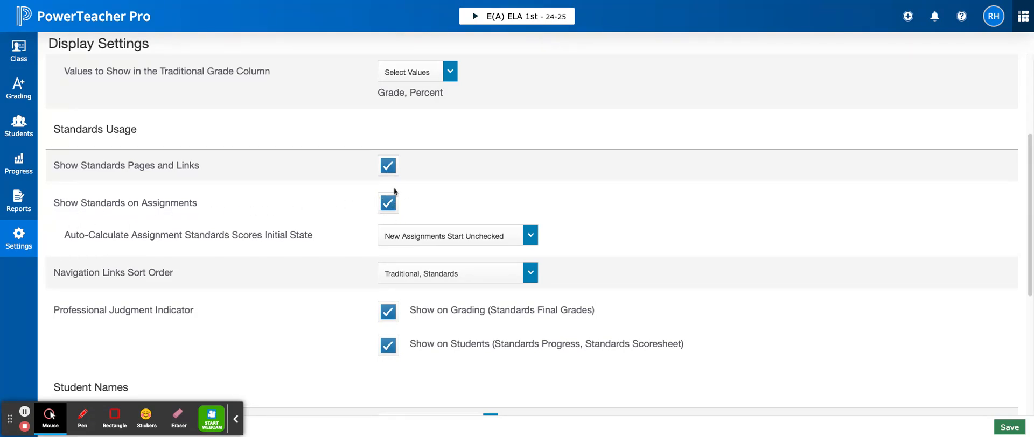
{"action": "scroll", "coordinate": [672, 215], "scroll_direction": "down", "scroll_amount": 2}
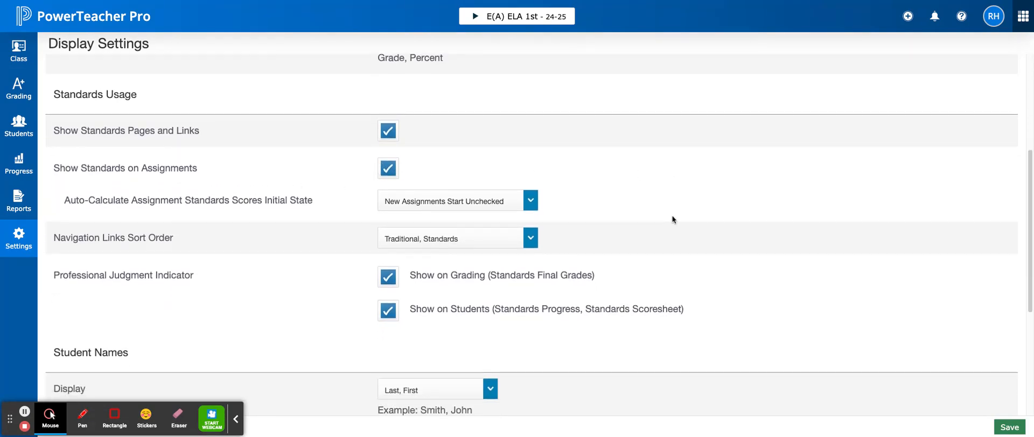
{"action": "left_click_drag", "start_coordinate": [65, 186], "coordinate": [312, 190]}
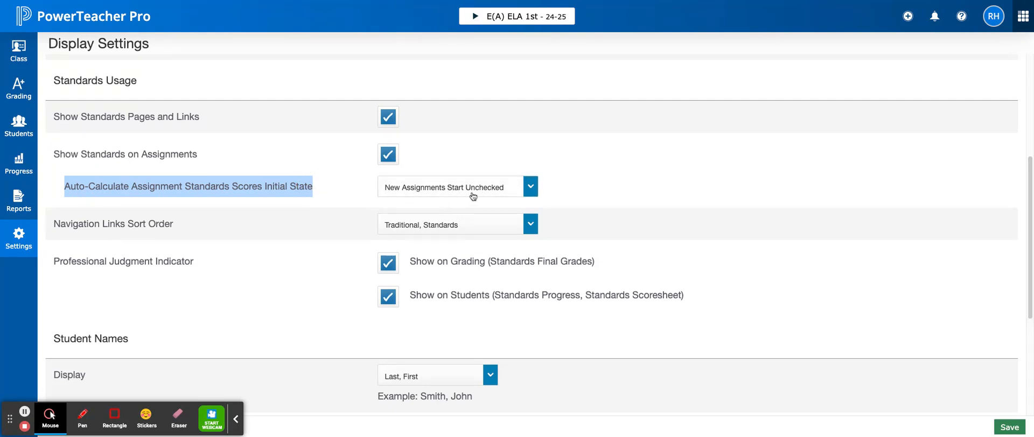
{"action": "left_click", "coordinate": [527, 190]}
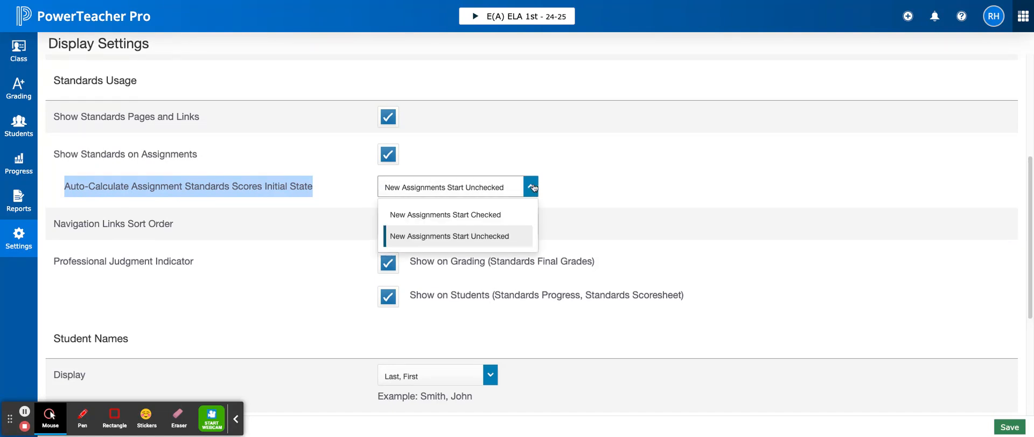
{"action": "left_click", "coordinate": [487, 215]}
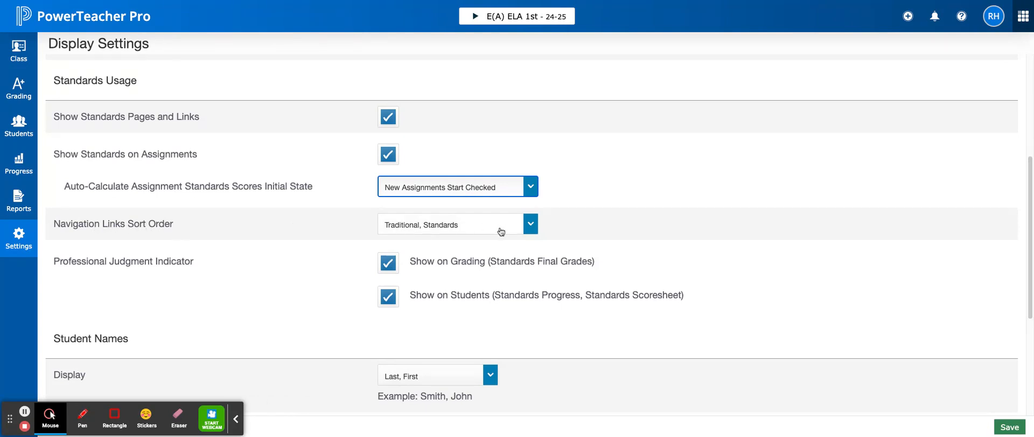
{"action": "left_click", "coordinate": [529, 229]}
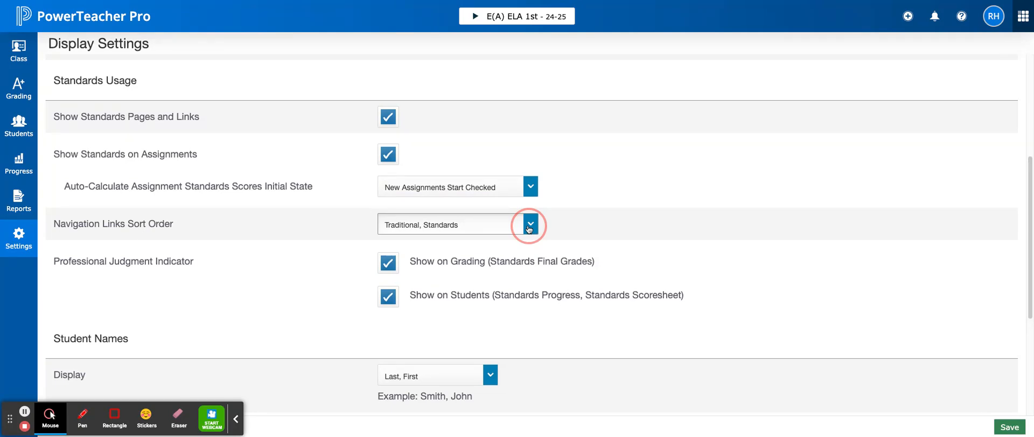
{"action": "left_click", "coordinate": [436, 251]}
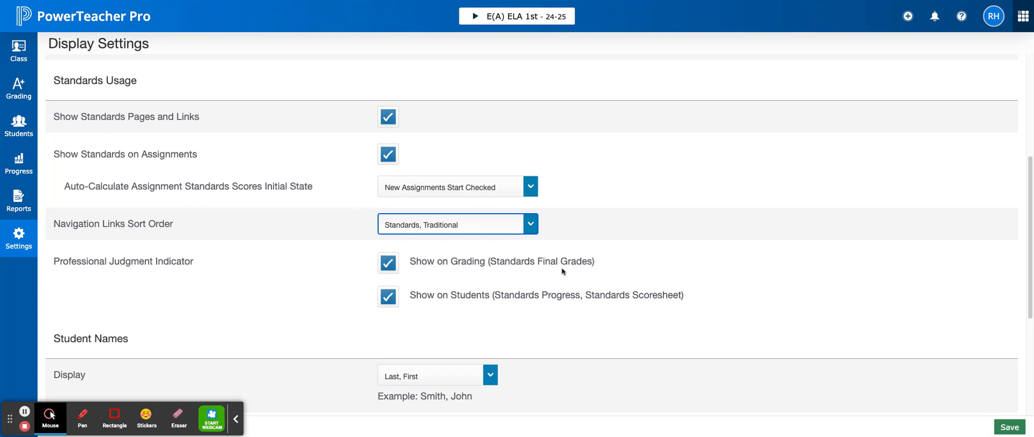
Examine the Professional Judgment Indicator settings and the available display formats for student names without changing them.
{"action": "scroll", "coordinate": [528, 253], "scroll_direction": "down", "scroll_amount": 1}
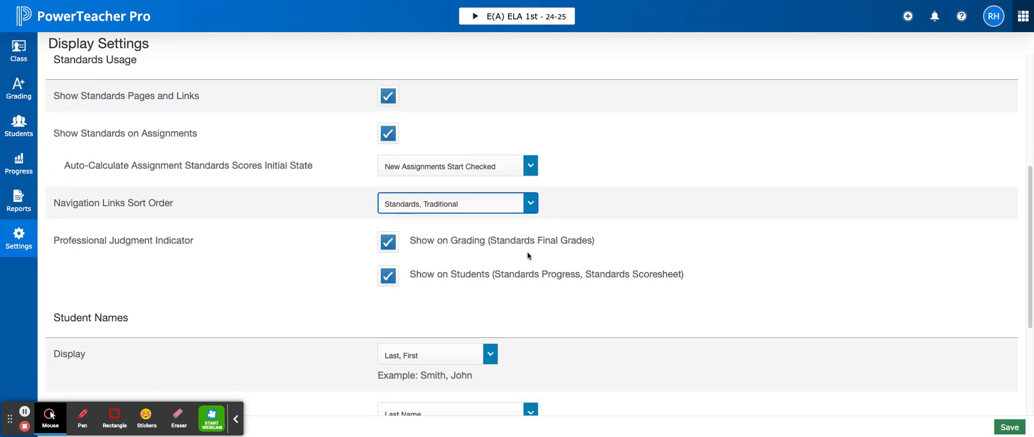
{"action": "scroll", "coordinate": [528, 255], "scroll_direction": "down", "scroll_amount": 1}
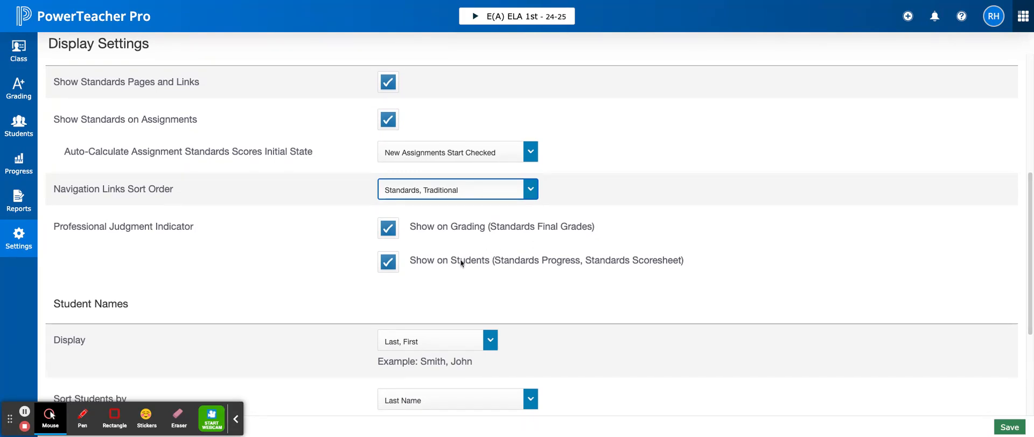
{"action": "scroll", "coordinate": [460, 259], "scroll_direction": "down", "scroll_amount": 2}
{"action": "scroll", "coordinate": [532, 260], "scroll_direction": "down", "scroll_amount": 3}
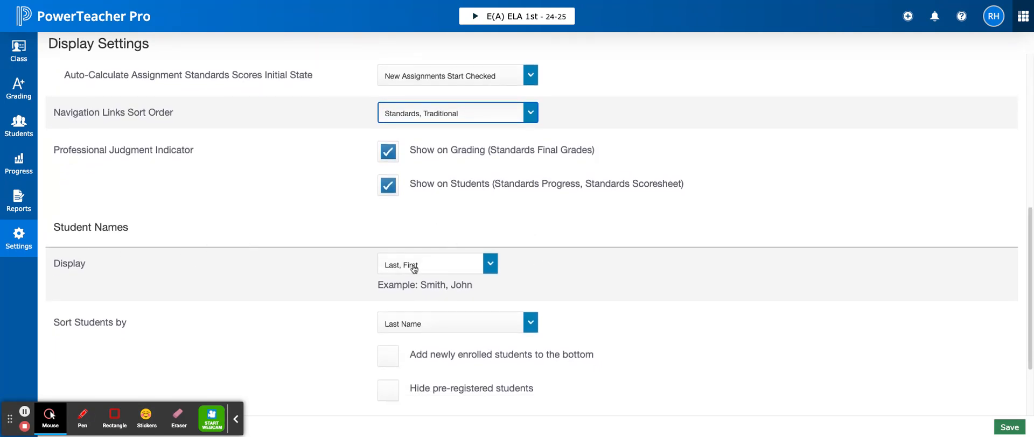
{"action": "left_click", "coordinate": [488, 263]}
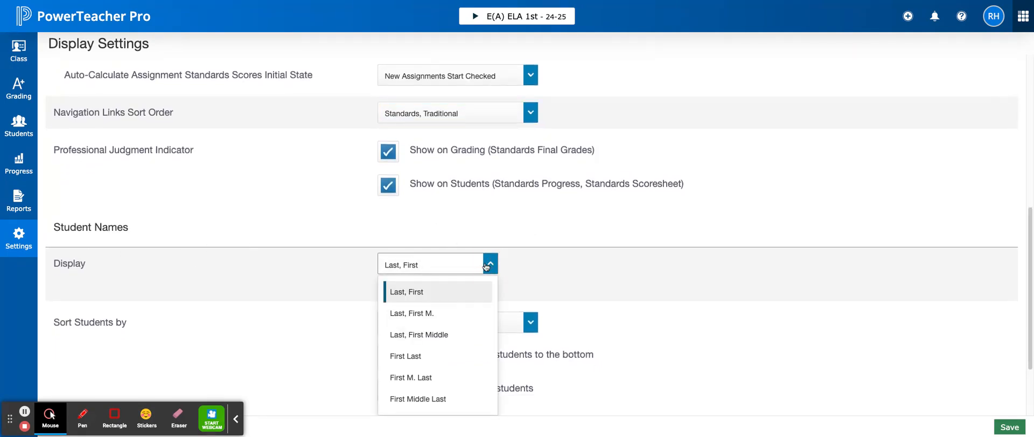
{"action": "scroll", "coordinate": [459, 343], "scroll_direction": "down", "scroll_amount": 2}
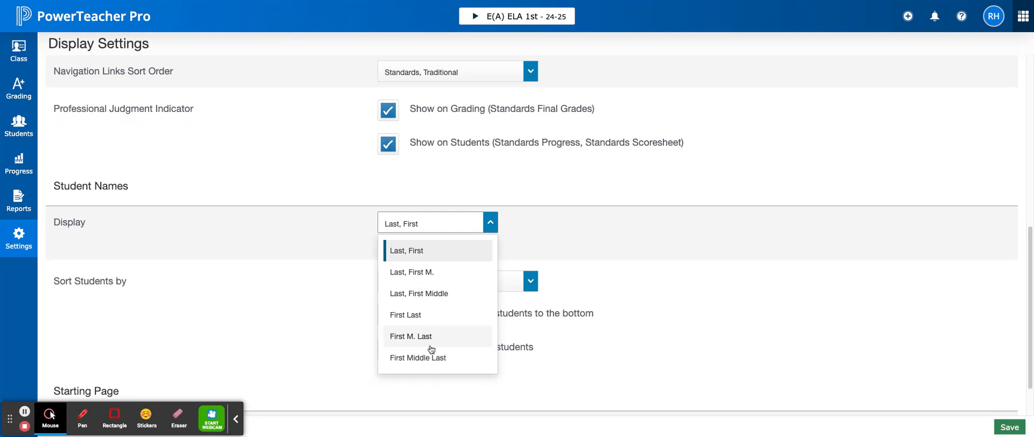
{"action": "left_click", "coordinate": [631, 195]}
{"action": "scroll", "coordinate": [575, 290], "scroll_direction": "down", "scroll_amount": 3}
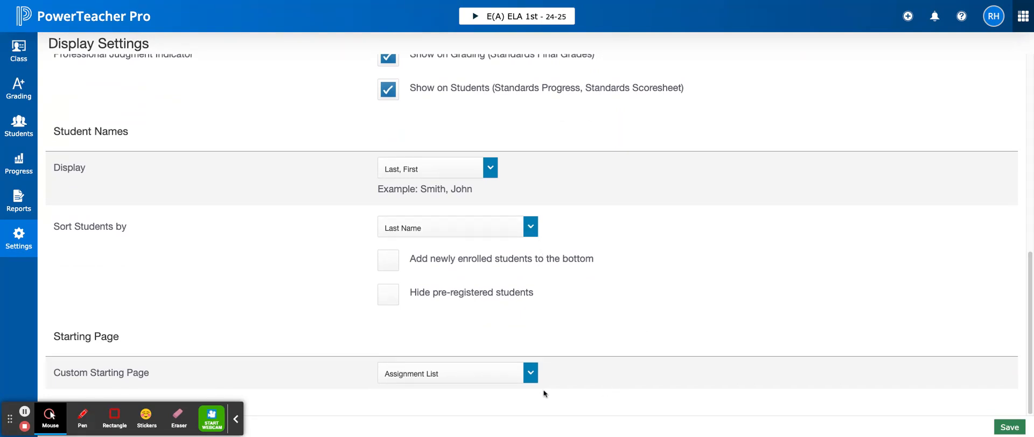
Look through the Custom Starting Page choices, keep Assignment List and save the display settings.
{"action": "left_click", "coordinate": [531, 376]}
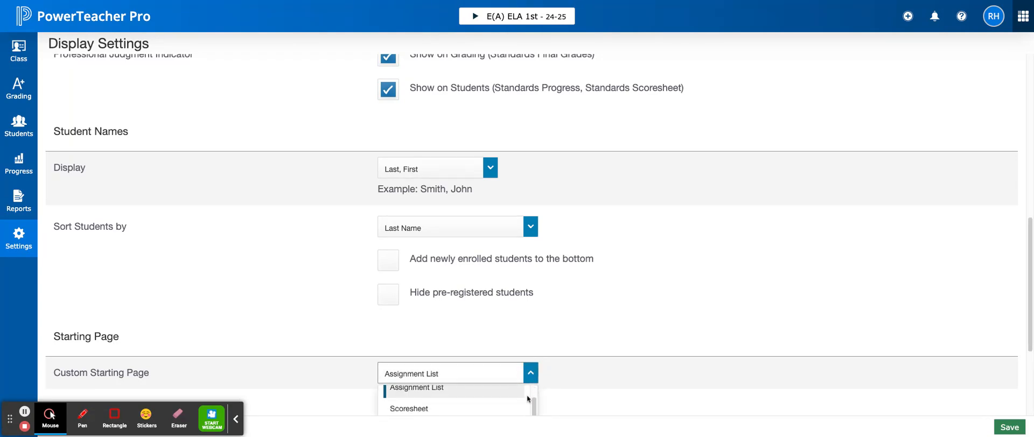
{"action": "scroll", "coordinate": [707, 381], "scroll_direction": "down", "scroll_amount": 3}
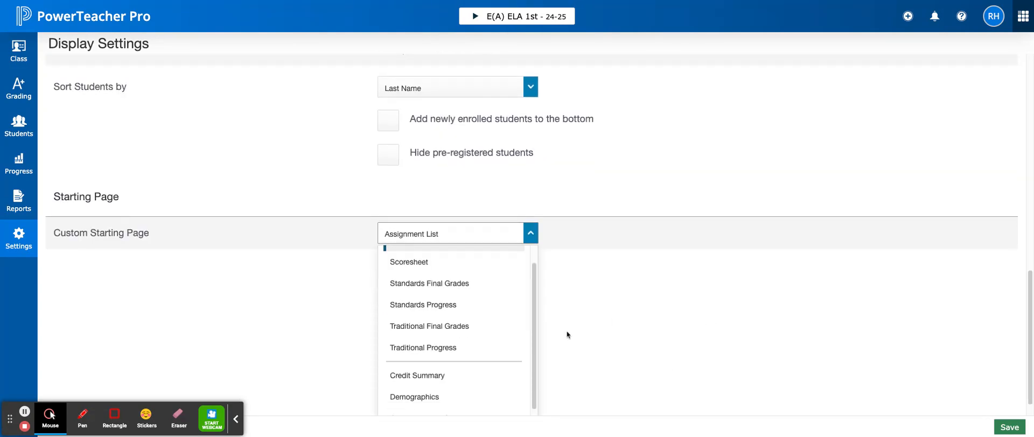
{"action": "scroll", "coordinate": [498, 298], "scroll_direction": "up", "scroll_amount": 1}
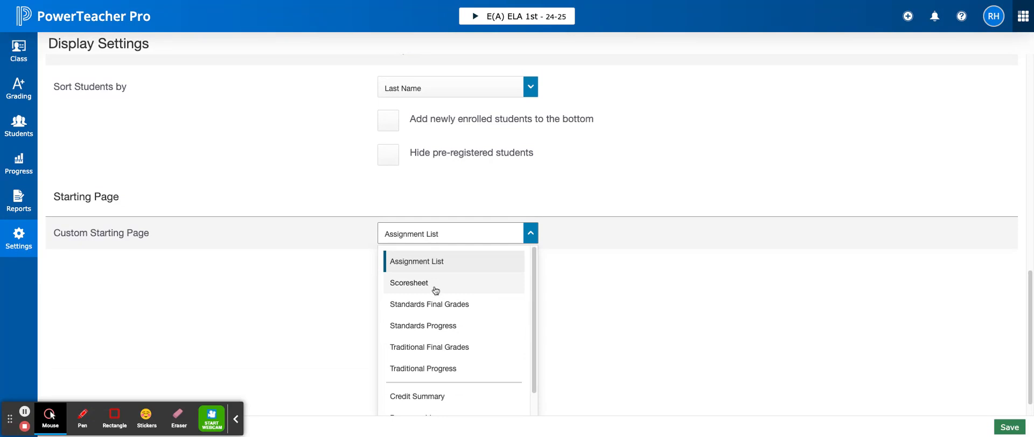
{"action": "scroll", "coordinate": [470, 347], "scroll_direction": "down", "scroll_amount": 2}
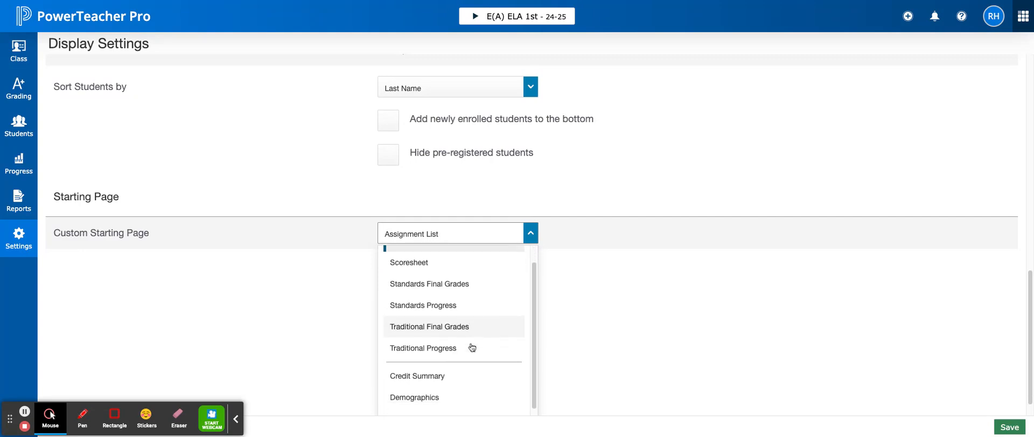
{"action": "scroll", "coordinate": [457, 401], "scroll_direction": "down", "scroll_amount": 1}
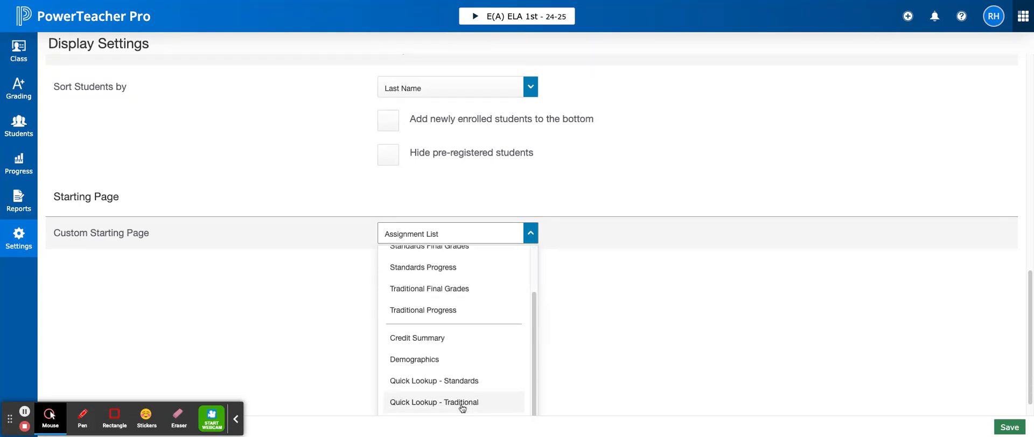
{"action": "scroll", "coordinate": [462, 407], "scroll_direction": "up", "scroll_amount": 3}
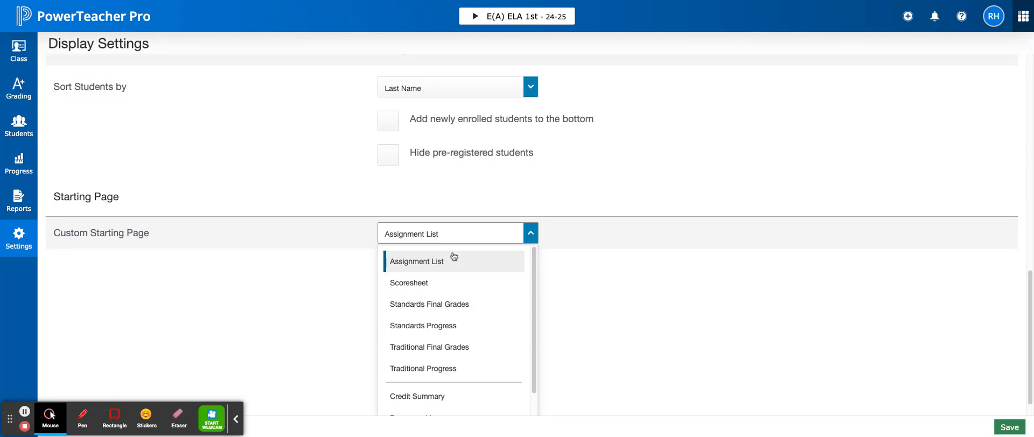
{"action": "left_click", "coordinate": [657, 279]}
{"action": "scroll", "coordinate": [658, 279], "scroll_direction": "up", "scroll_amount": 3}
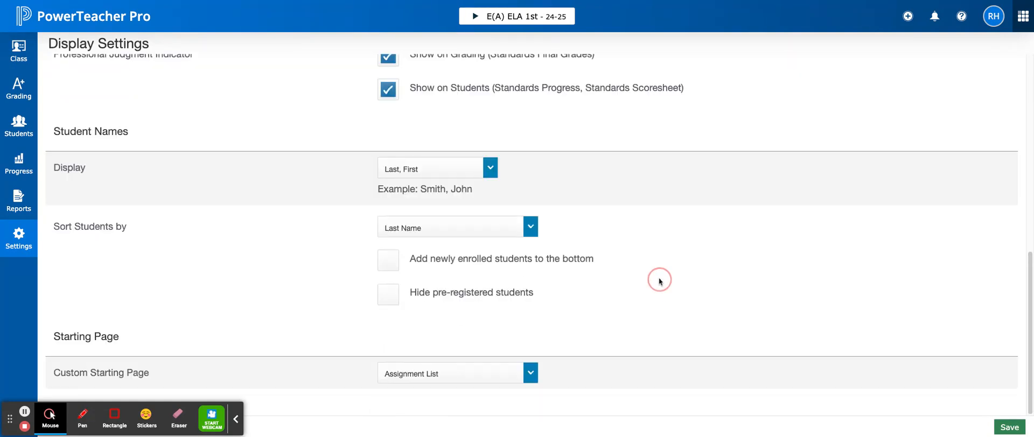
{"action": "left_click", "coordinate": [1013, 428]}
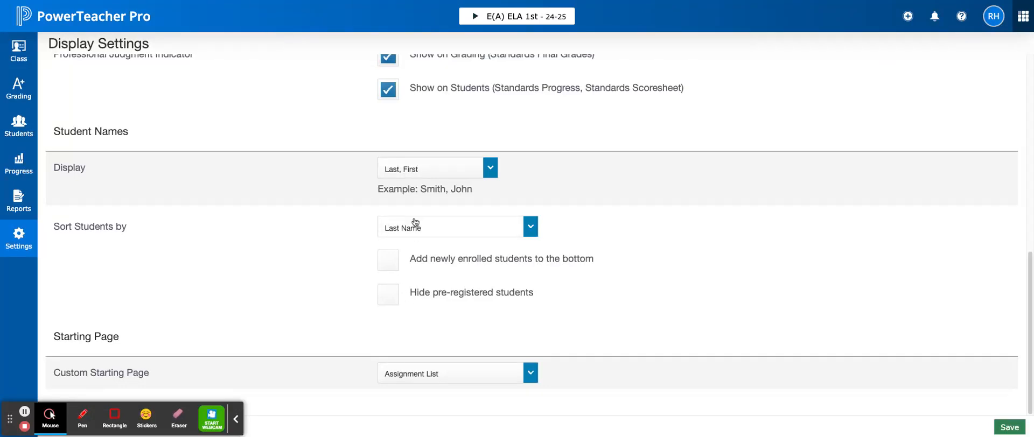
Open the class descriptions and examine the Custom Class Name and Class Description fields of E(A) ELA 1st.
{"action": "scroll", "coordinate": [307, 218], "scroll_direction": "up", "scroll_amount": 10}
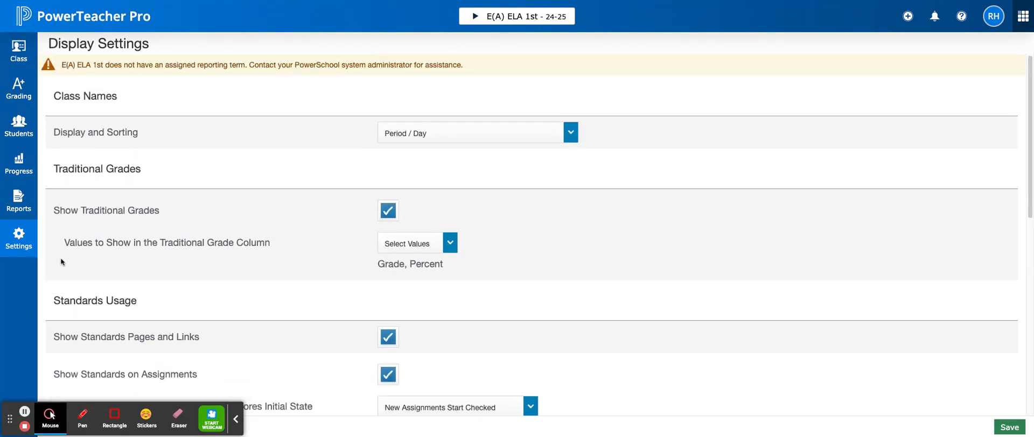
{"action": "left_click", "coordinate": [20, 240]}
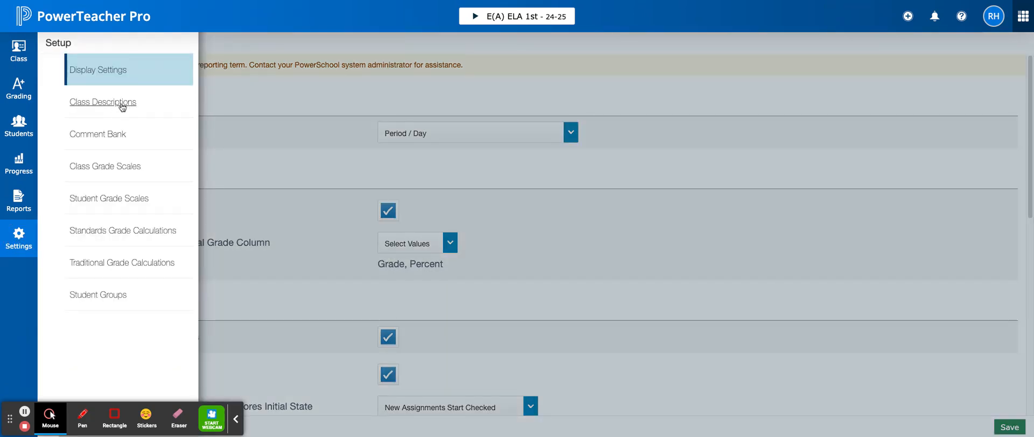
{"action": "left_click", "coordinate": [103, 101]}
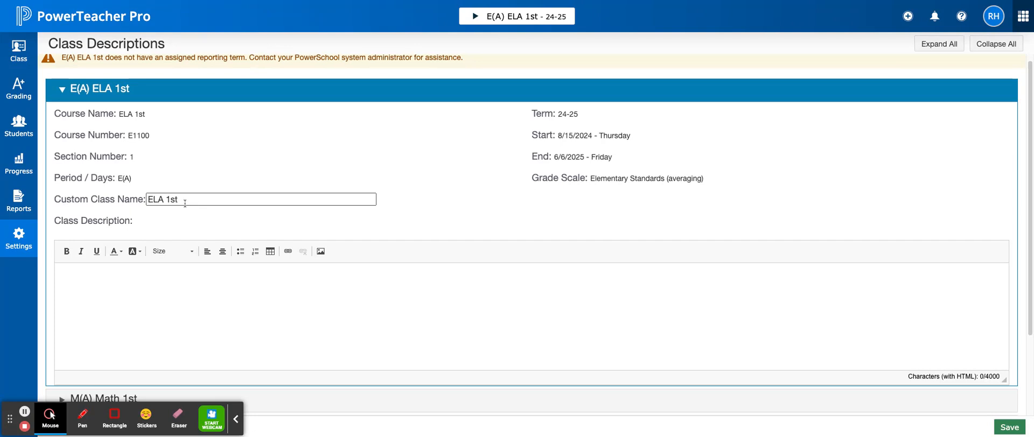
{"action": "left_click_drag", "start_coordinate": [184, 199], "coordinate": [145, 202]}
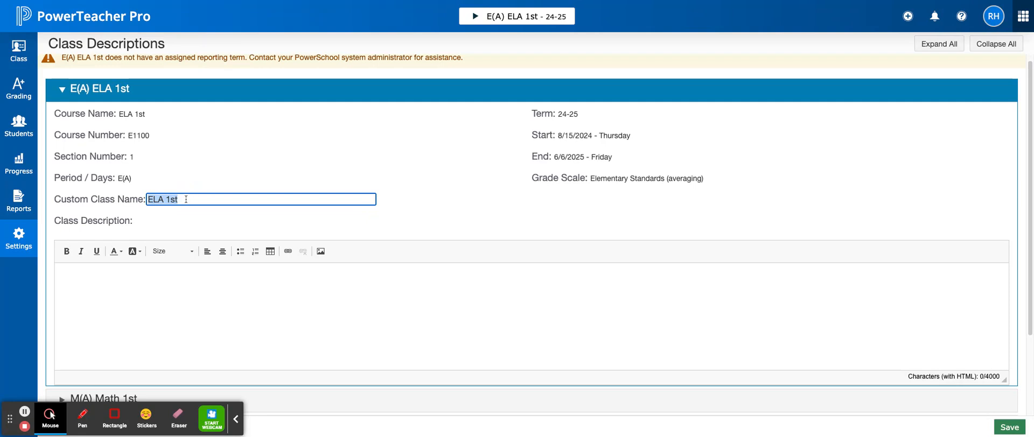
{"action": "left_click", "coordinate": [185, 199]}
{"action": "double_click", "coordinate": [186, 199]}
{"action": "scroll", "coordinate": [325, 351], "scroll_direction": "down", "scroll_amount": 1}
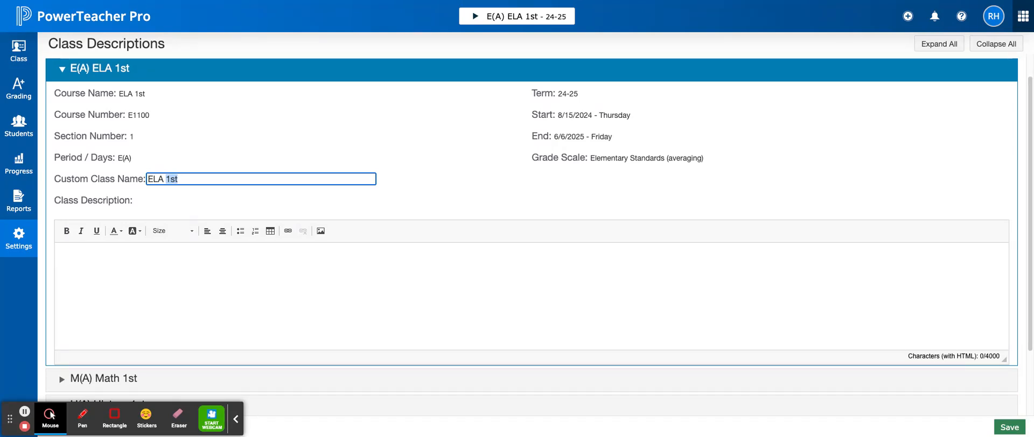
{"action": "left_click", "coordinate": [455, 180]}
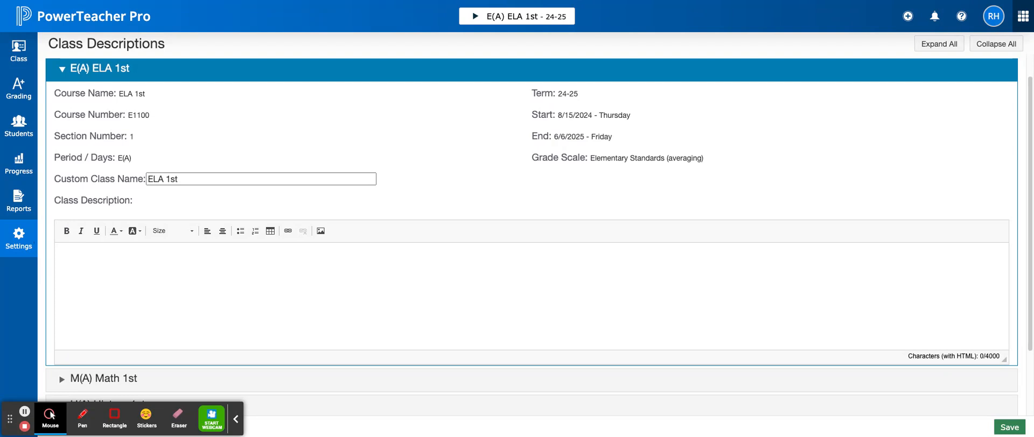
Open the class grade scales and expand Elementary Standards (averaging) to examine its grades, cutoffs, values and color levels.
{"action": "left_click", "coordinate": [21, 238]}
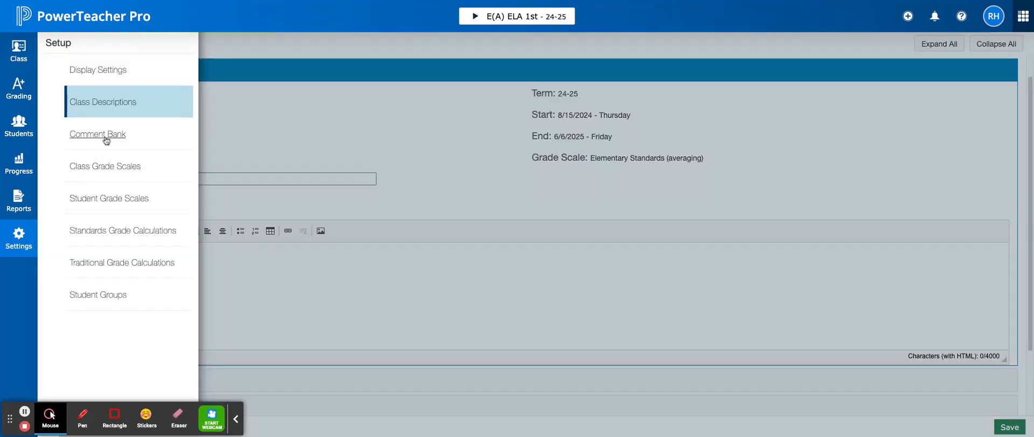
{"action": "left_click", "coordinate": [103, 170]}
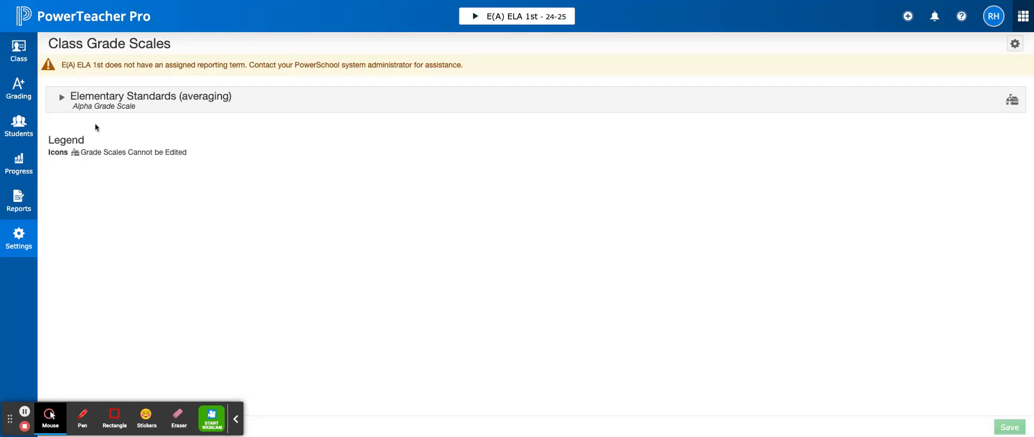
{"action": "left_click", "coordinate": [59, 99]}
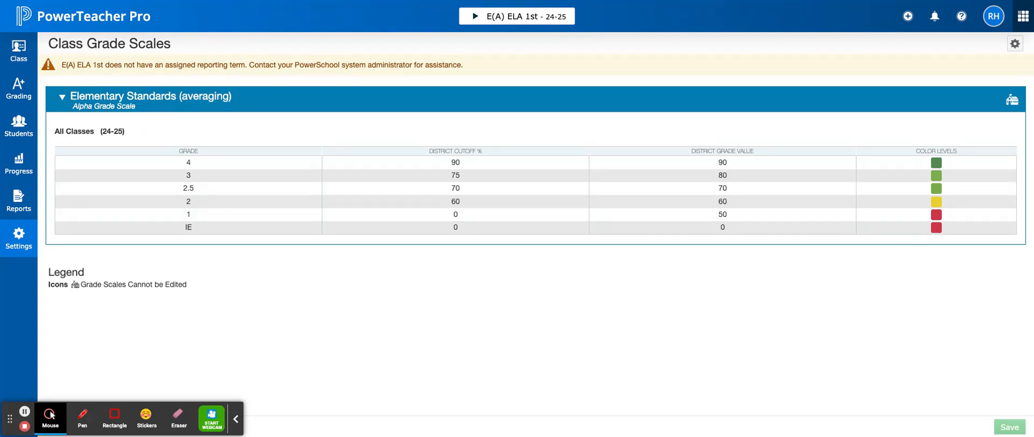
{"action": "left_click", "coordinate": [20, 241]}
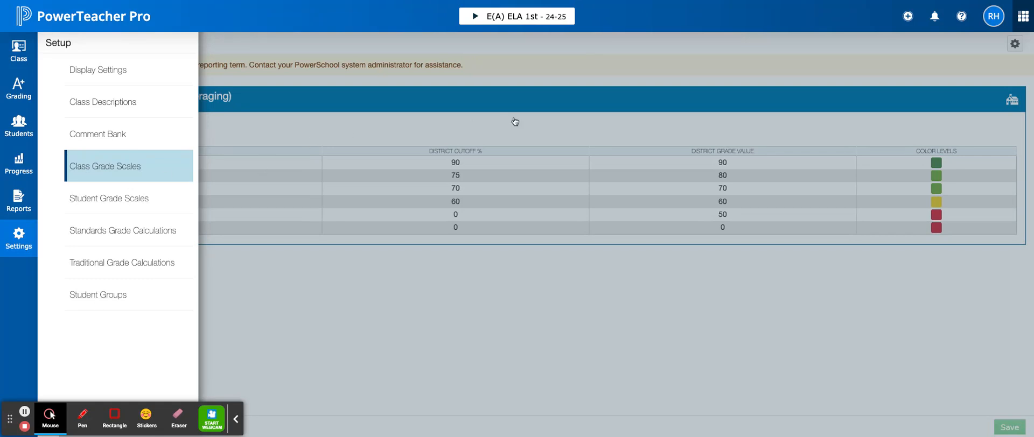
{"action": "left_click", "coordinate": [315, 123]}
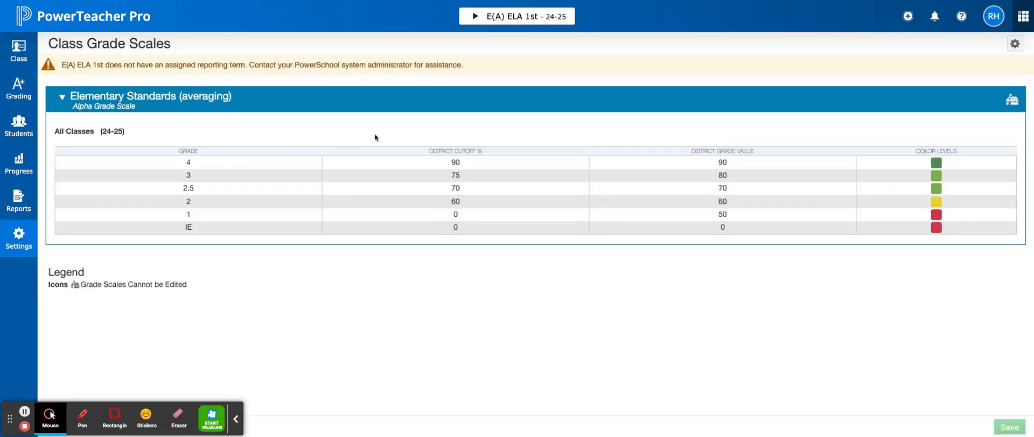